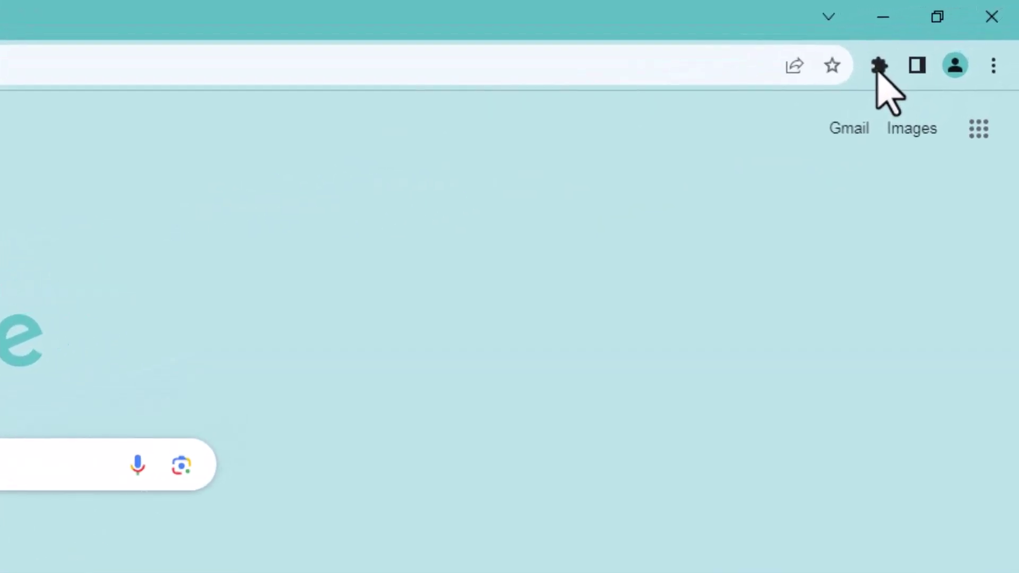
- Open Manage extensions from the toolbar puzzle-piece menu
left_click(878, 66)
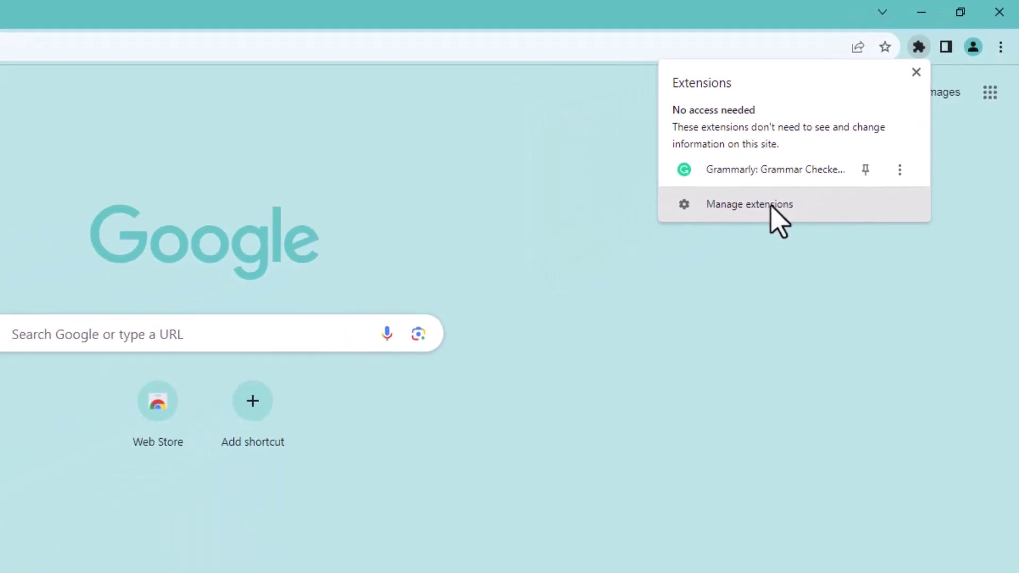
left_click(749, 204)
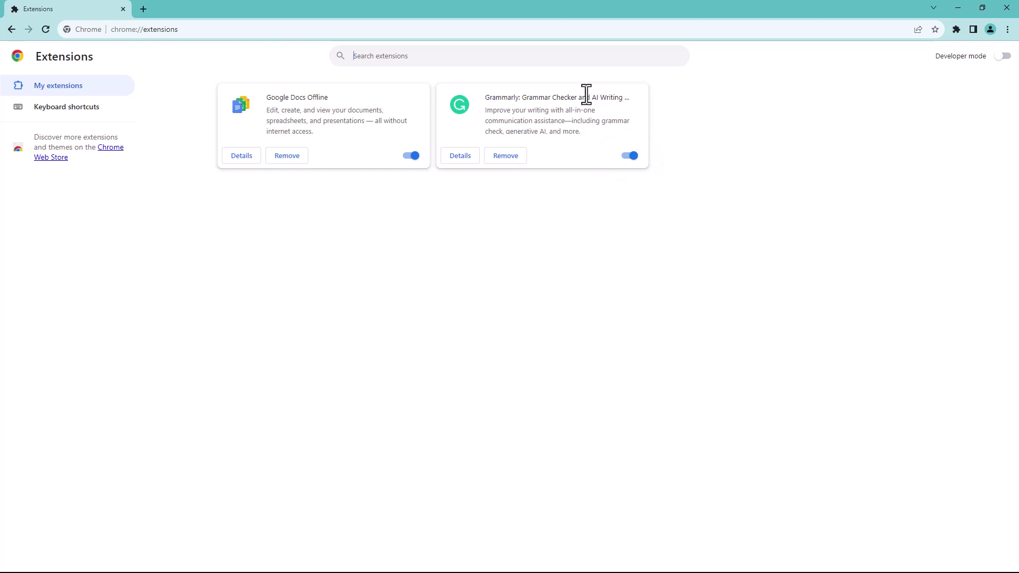
- In a new tab, search Google for 'translate english to spanish'
left_click(143, 9)
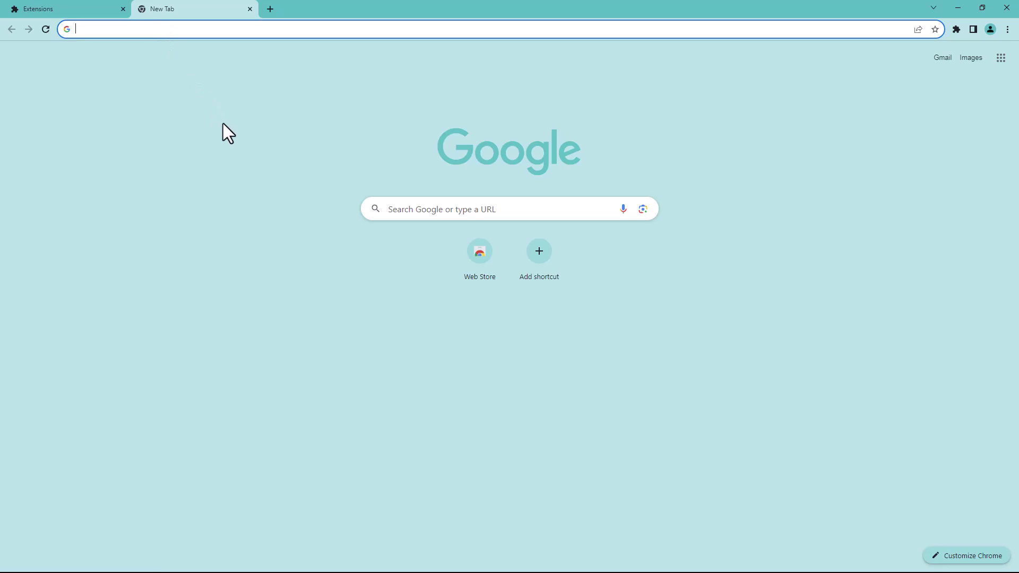
type("translate english to span")
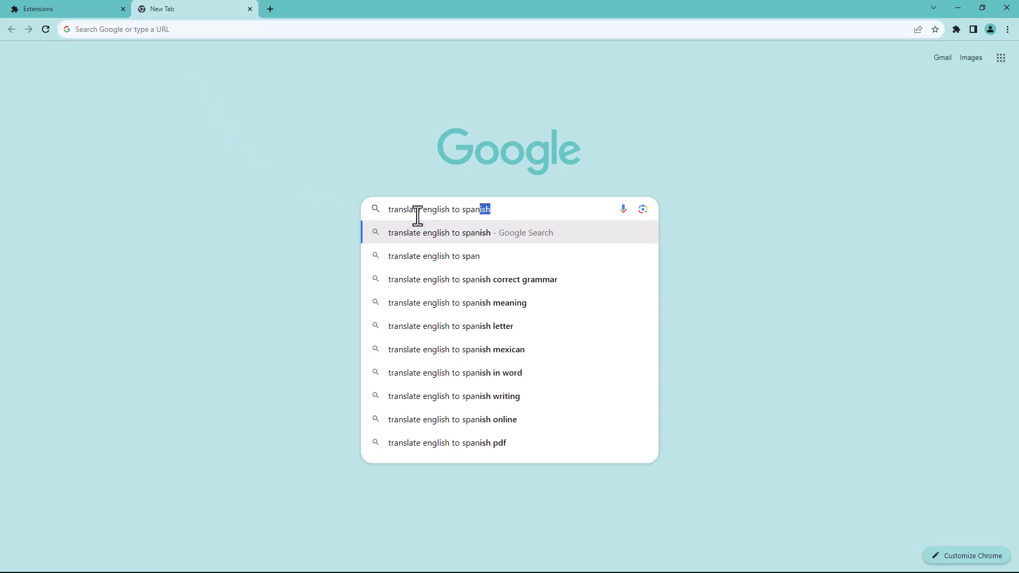
type("ish")
key("Return")
- Type 'I want to test' into the translator's English input box
left_click(207, 199)
type("I w")
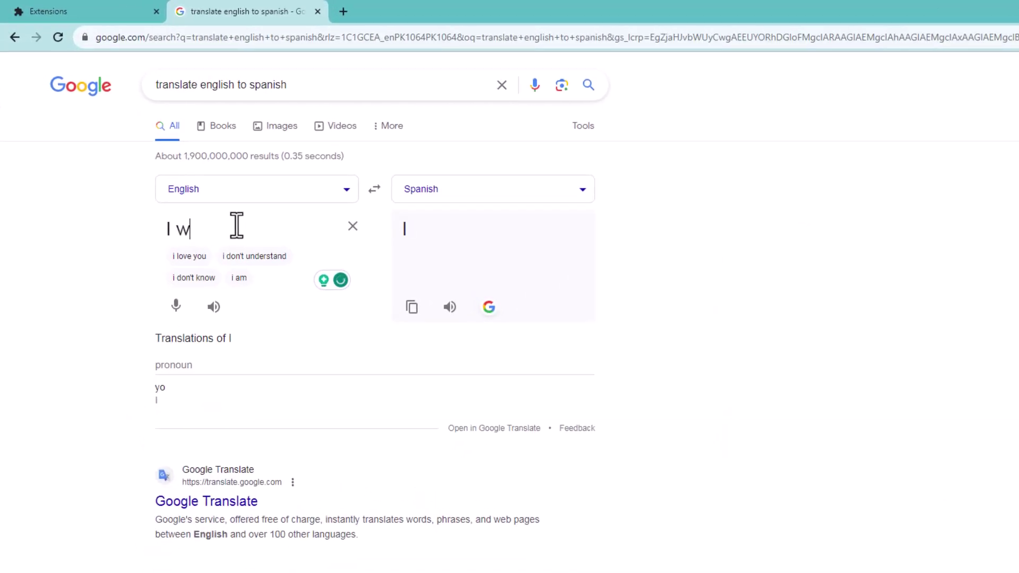
type("ant to")
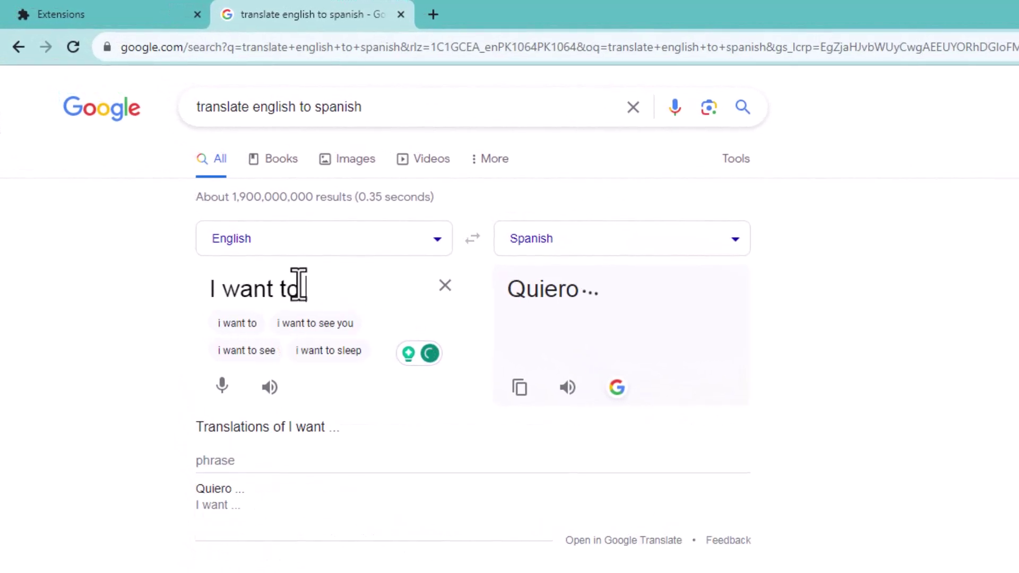
type(" test")
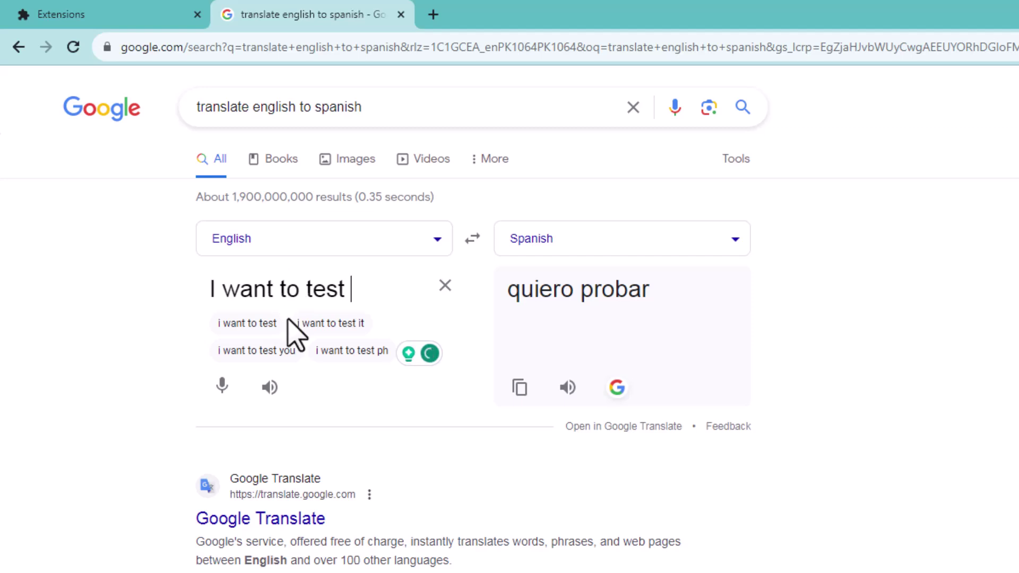
left_click(431, 353)
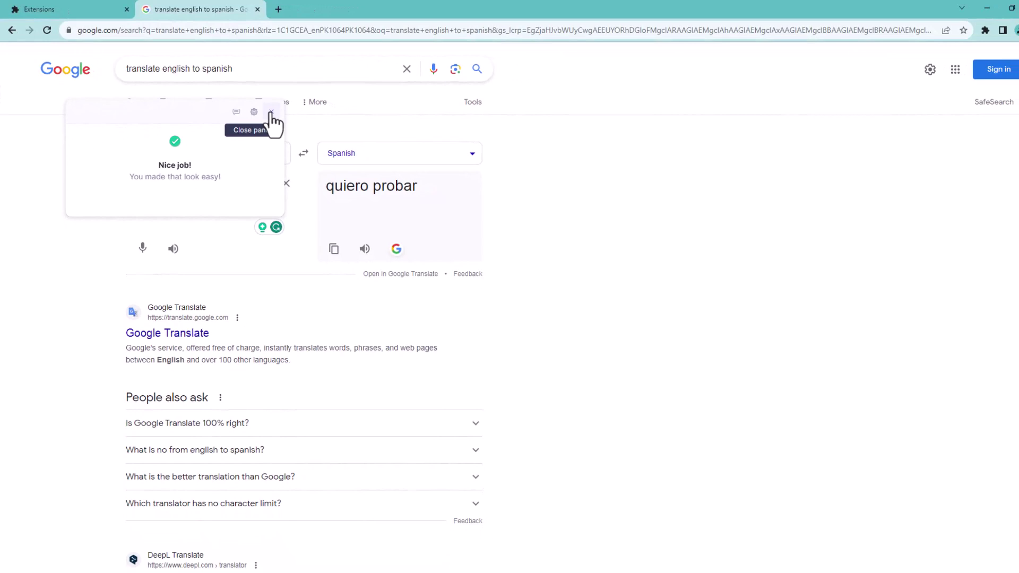
left_click(350, 145)
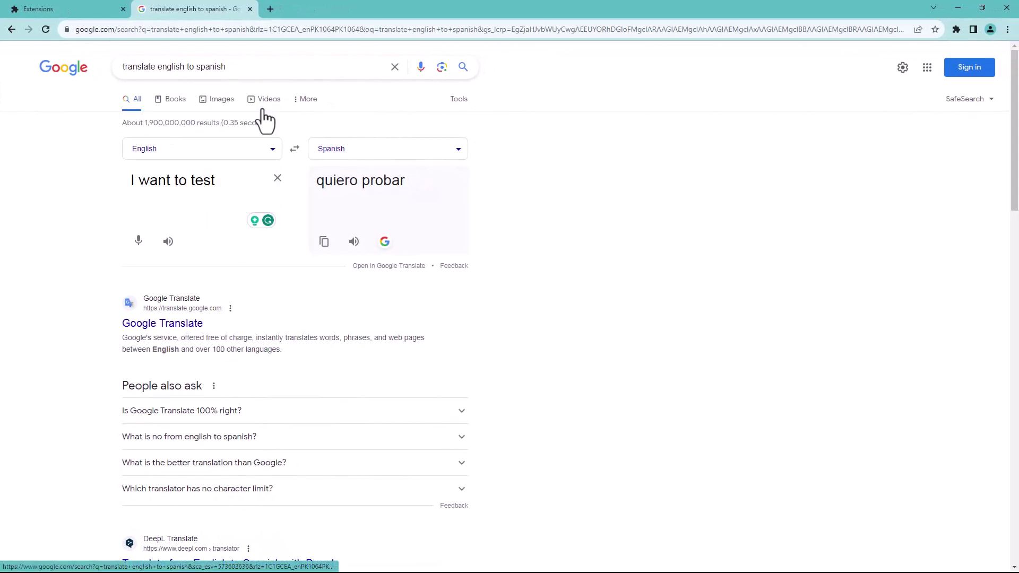